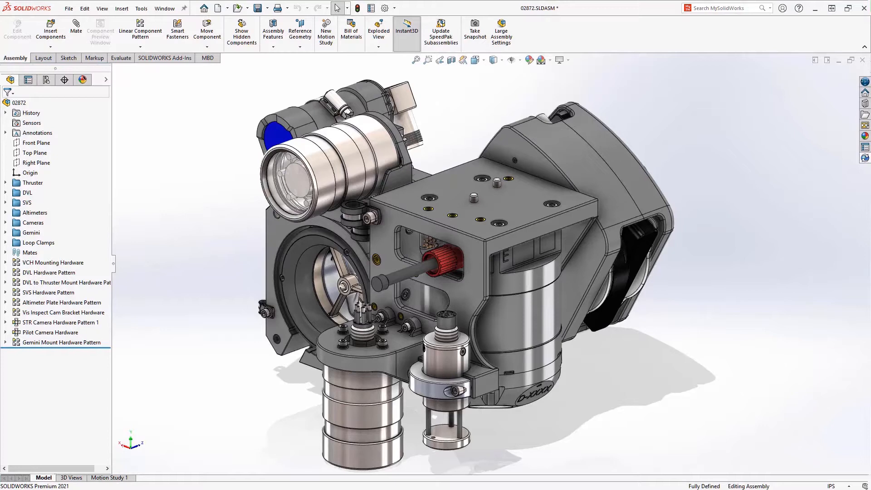
- Examine the bracket plates around the red connector in the assembly and select the horizontal mounting plate
scroll(436, 267, down, 3)
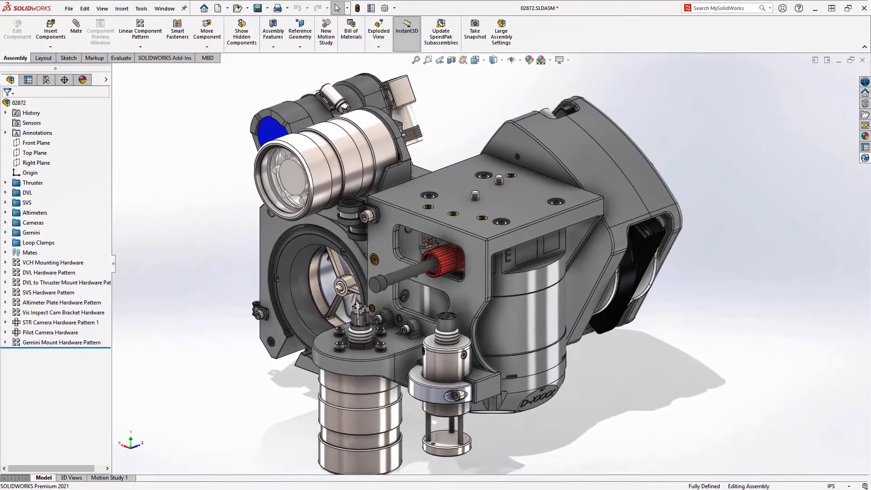
scroll(426, 325, down, 3)
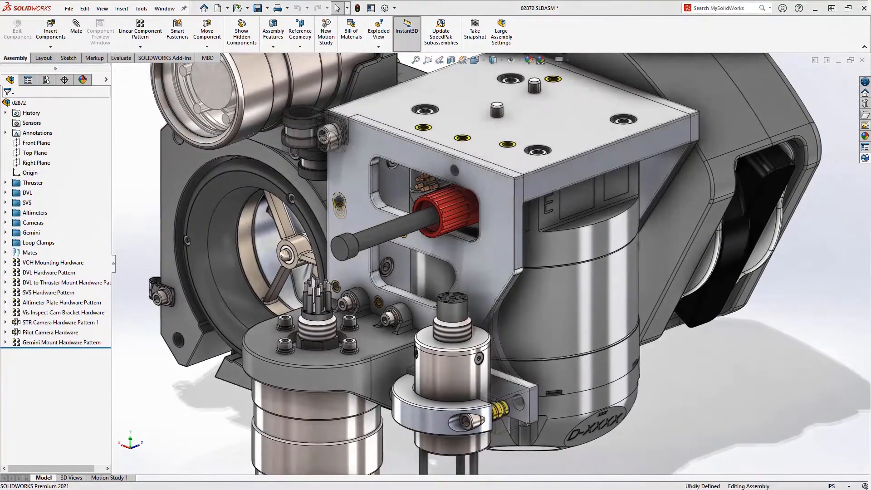
click(606, 156)
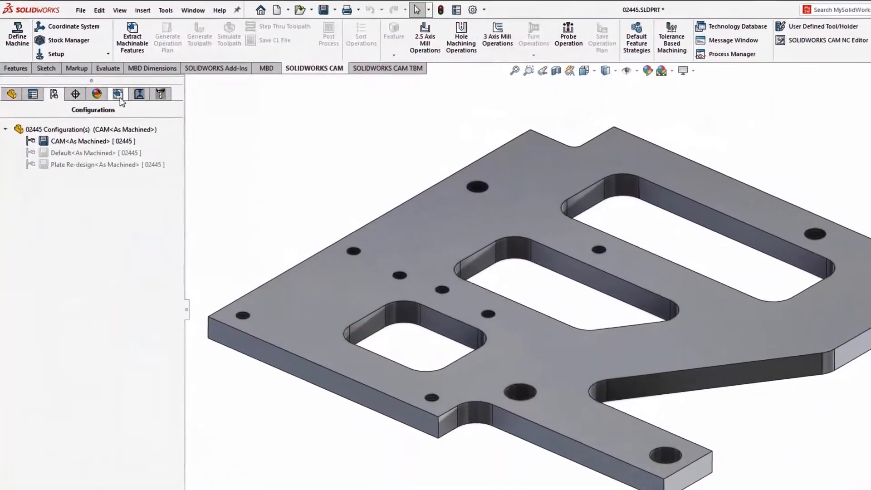
- Open the plate's stock definition in the CAM tree, review the bounding box stock size, and switch to a standard stock size
click(105, 83)
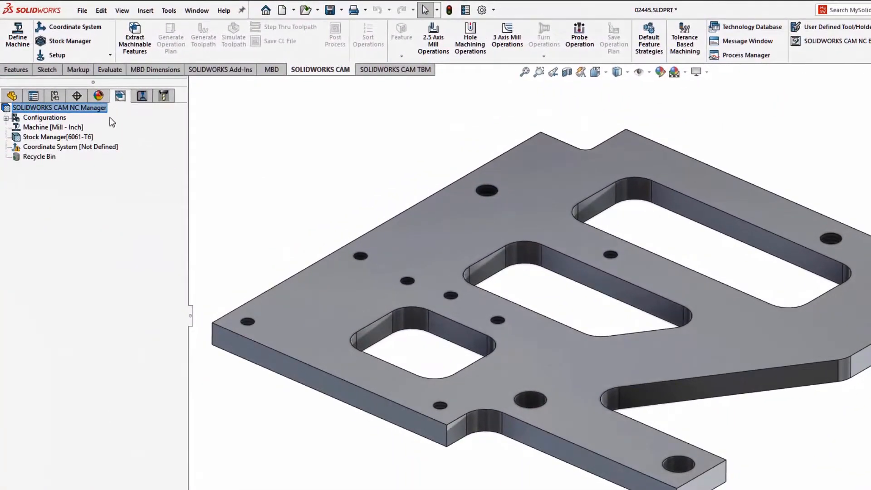
click(58, 136)
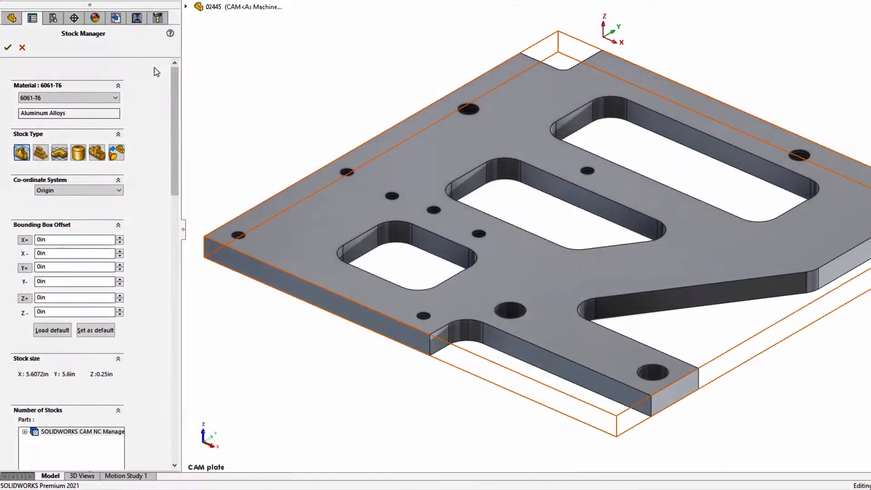
drag(176, 81, 177, 126)
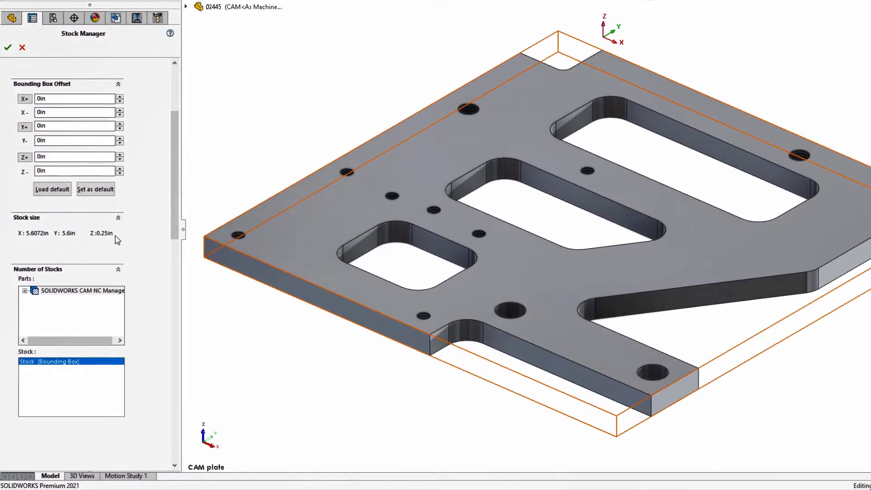
scroll(172, 227, up, 5)
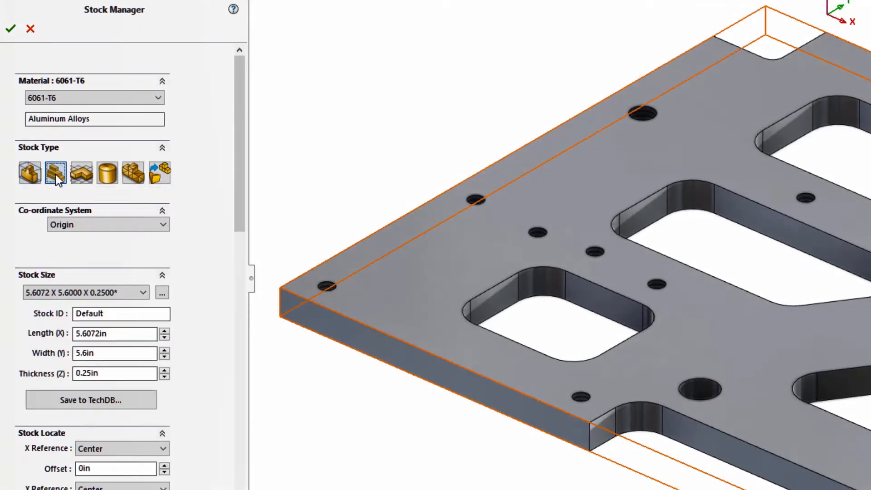
click(56, 175)
- Set the stock to 6 in long, 6 in wide and 0.375 in thick, with stock ID OM#1169 and Z reference Offset from Top
double_click(113, 333)
text(6)
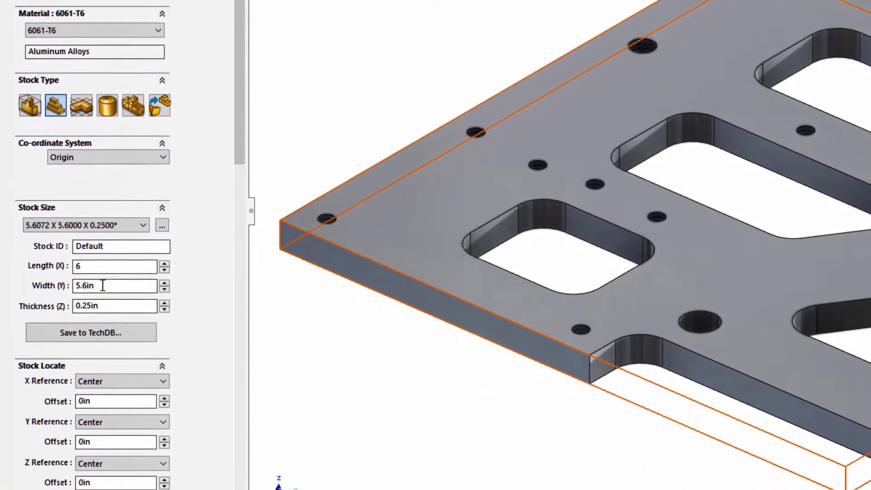
double_click(103, 285)
text(6)
double_click(125, 306)
text(0.)
drag(108, 241, 51, 236)
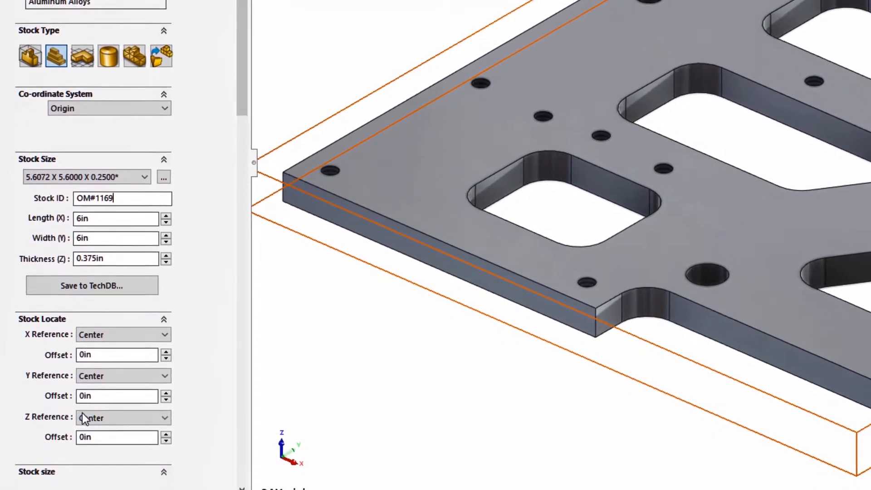
click(96, 459)
click(107, 431)
- Save the stock to the TechDB as 6.00 X 6.00 X 0.3750 with stock material Aluminum Alloys, set as default
click(156, 277)
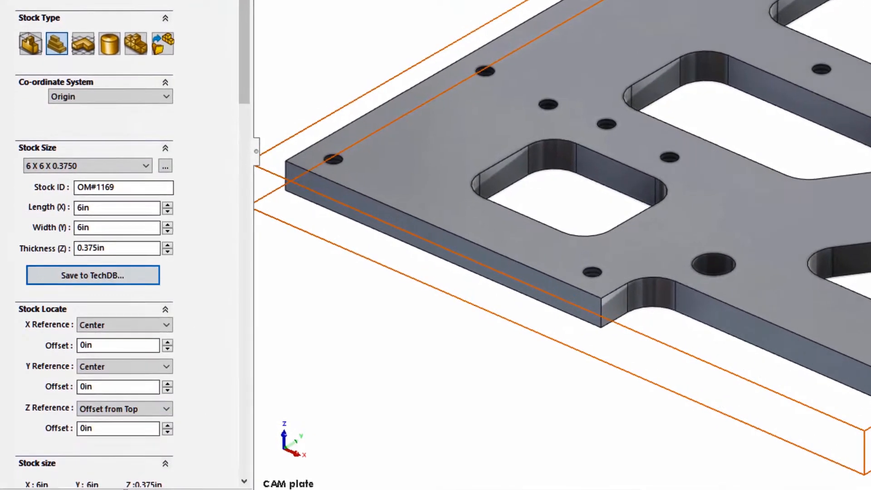
click(481, 262)
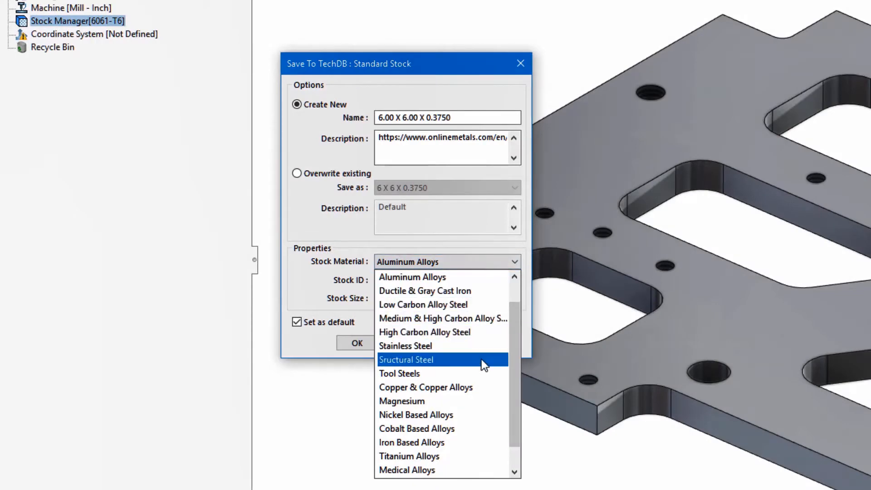
click(504, 277)
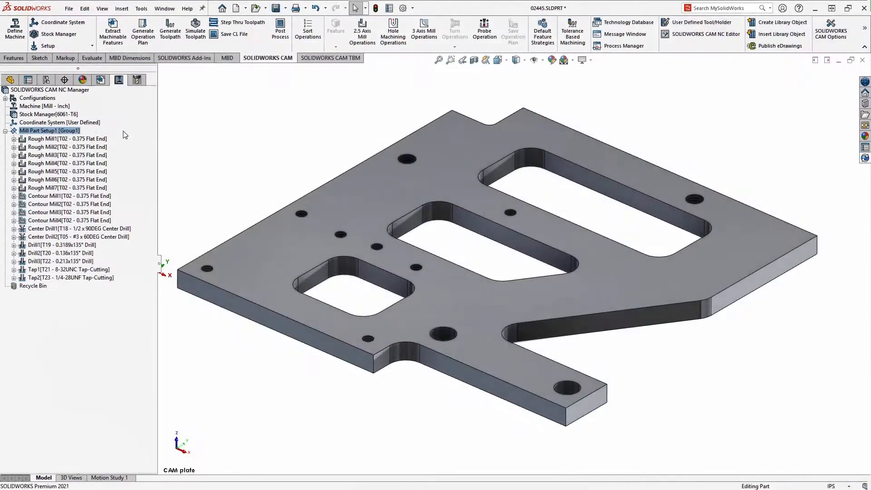
- Generate the toolpaths of Mill Part Setup1 and open the drill hole parameters of the Drill2 operation
right_click(77, 133)
click(161, 162)
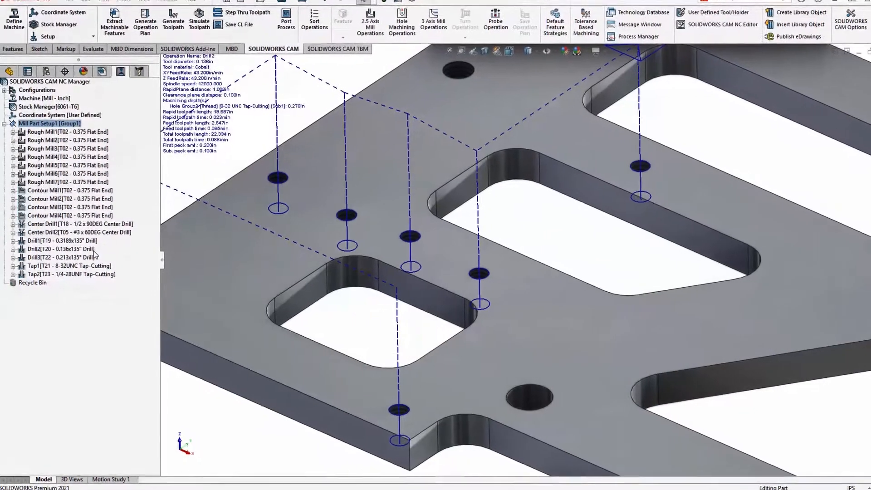
right_click(98, 247)
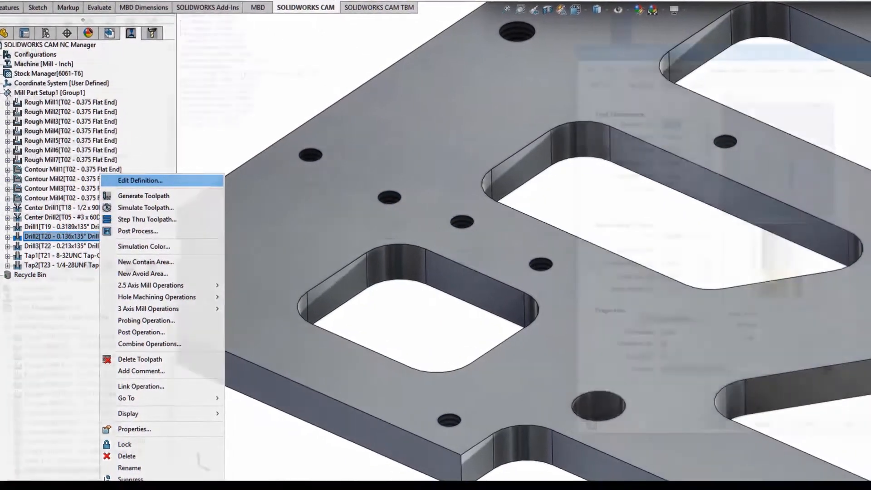
click(147, 180)
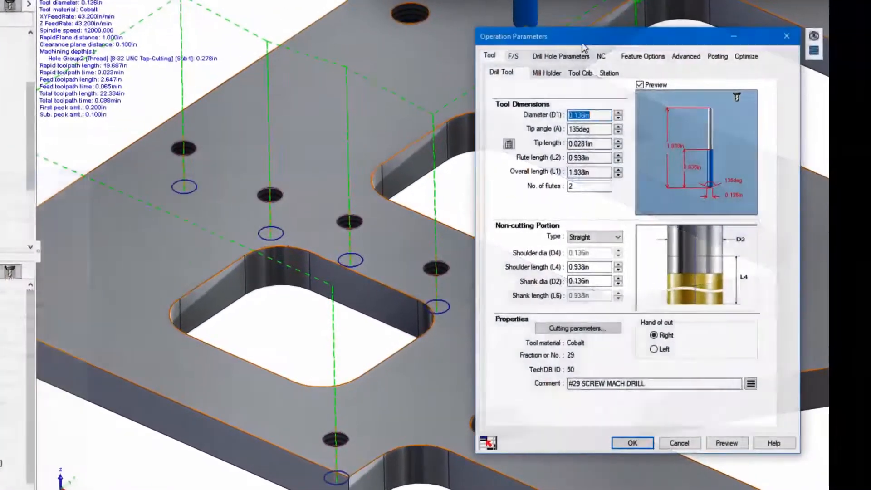
click(535, 51)
- Set the Drill2 type to Variable Pecking, with first and subsequent peck amounts defined as percent of tool diameter
click(578, 74)
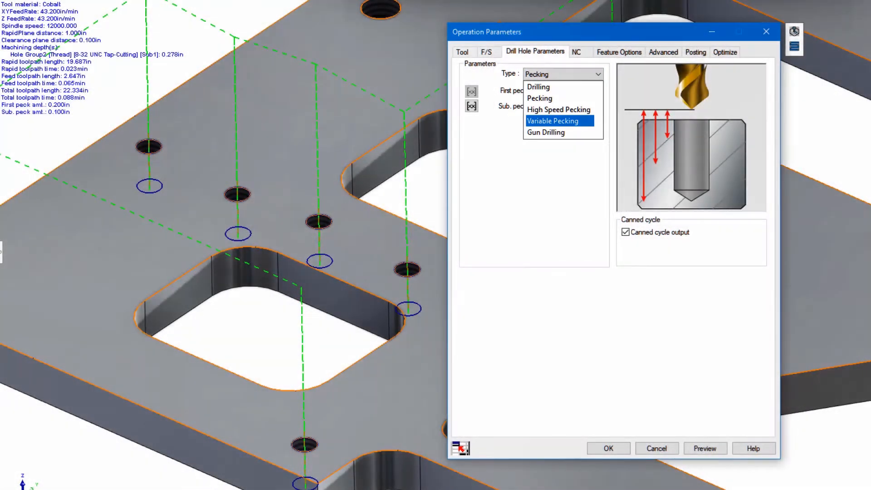
click(589, 122)
click(472, 91)
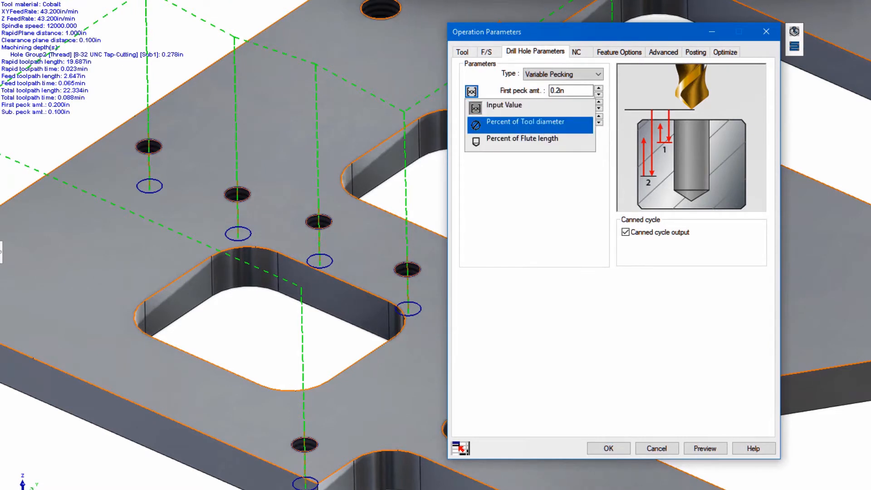
click(499, 122)
click(472, 106)
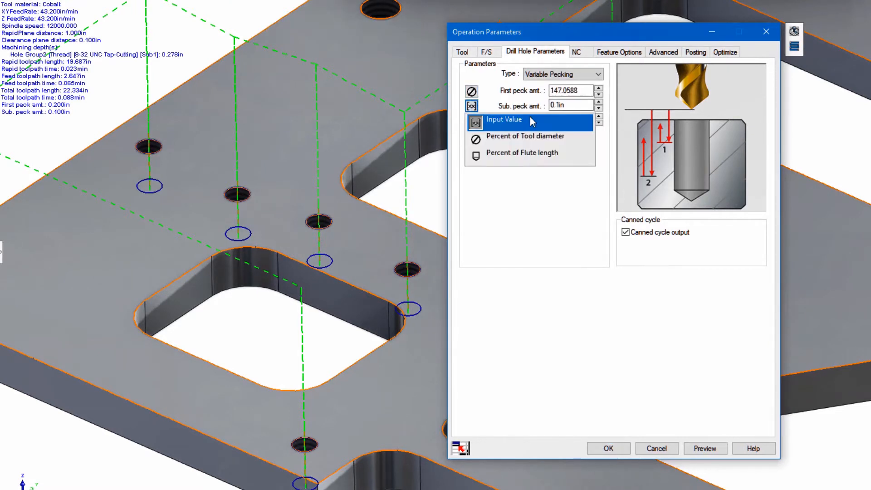
click(573, 137)
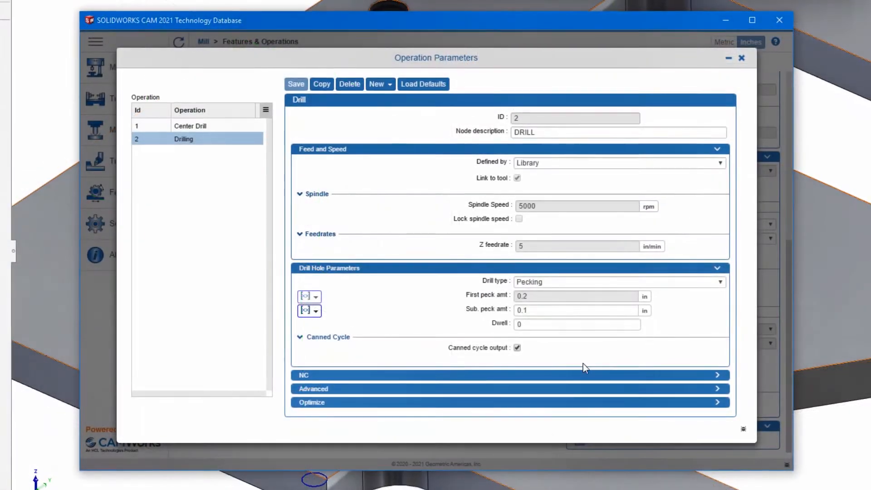
- In the Technology Database, set the Drilling operation to Variable Pecking, with both peck amounts defined as percent of tool diameter
click(721, 281)
click(712, 321)
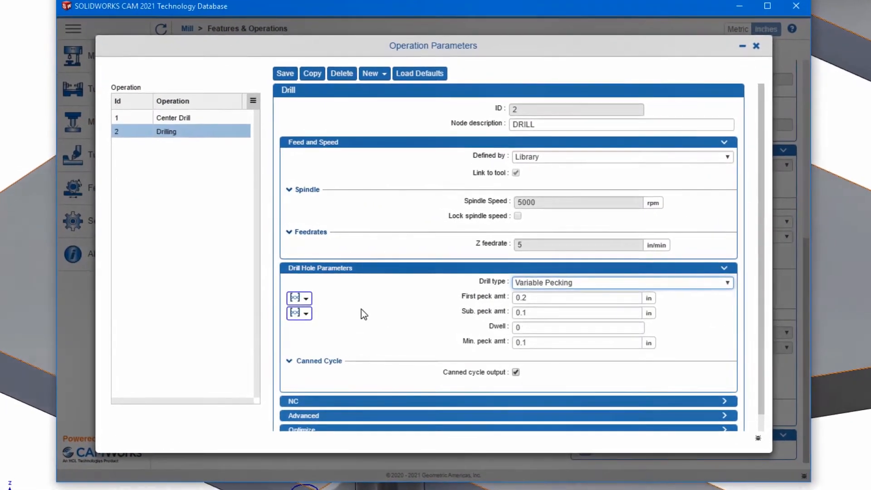
click(311, 298)
click(335, 323)
click(311, 311)
click(358, 347)
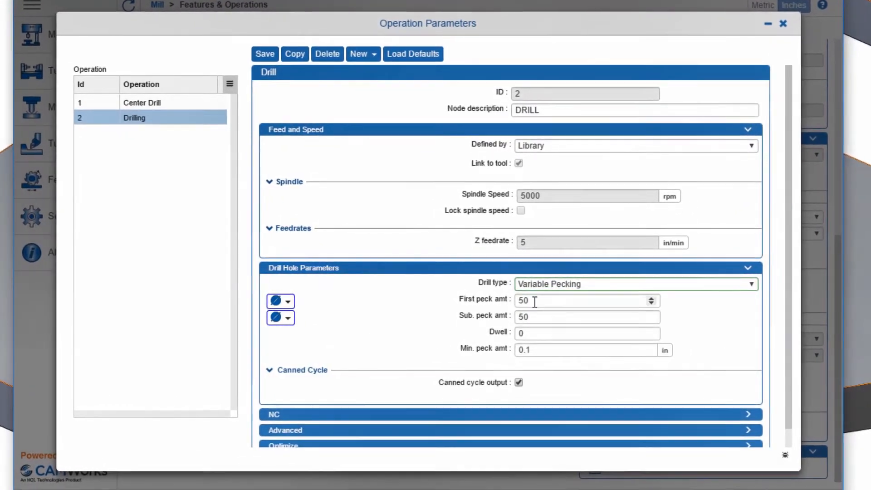
- Set the Drilling operation's first peck amount to 150 and subsequent peck amount to 25 percent of tool diameter
drag(535, 300, 499, 289)
text(150)
key(Tab)
text(25)
drag(536, 349, 508, 348)
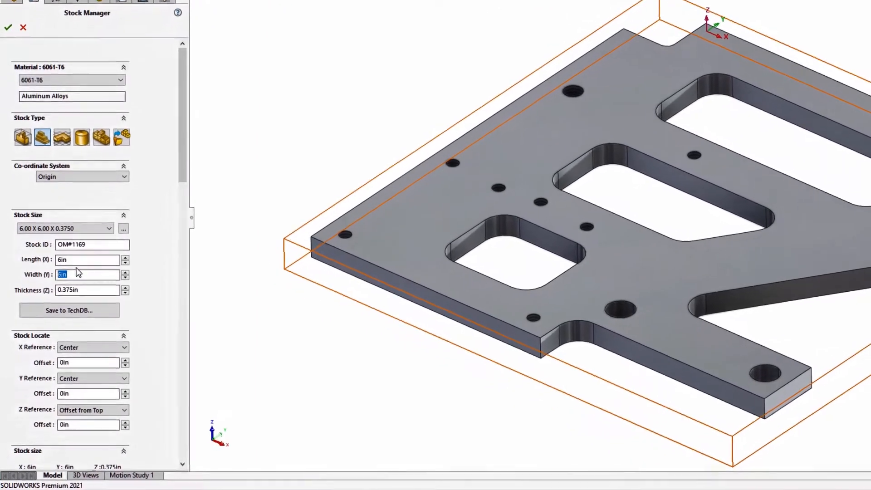
- Set the plate stock's width to 8 in and its stock ID to OM#21081, and apply the stock definition
text(8)
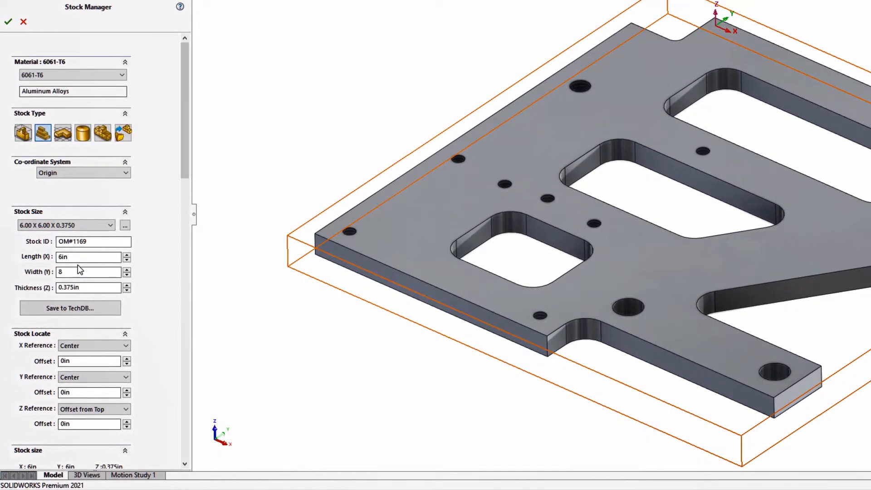
click(93, 244)
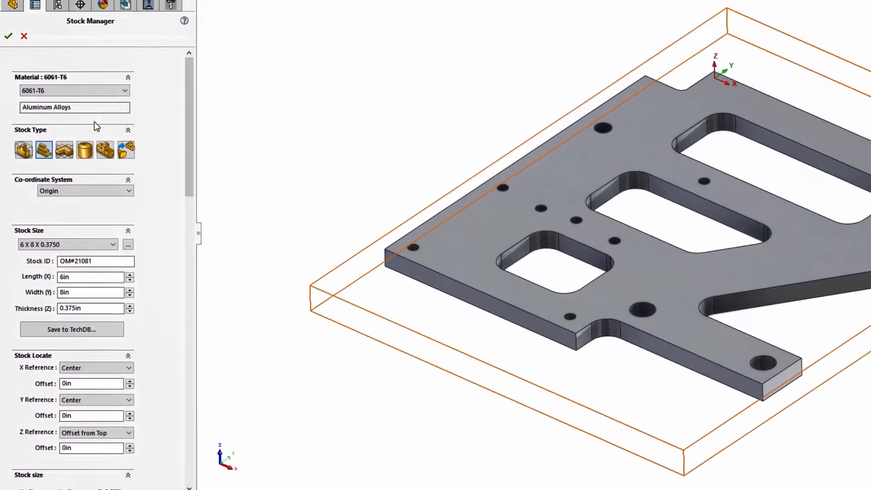
click(8, 22)
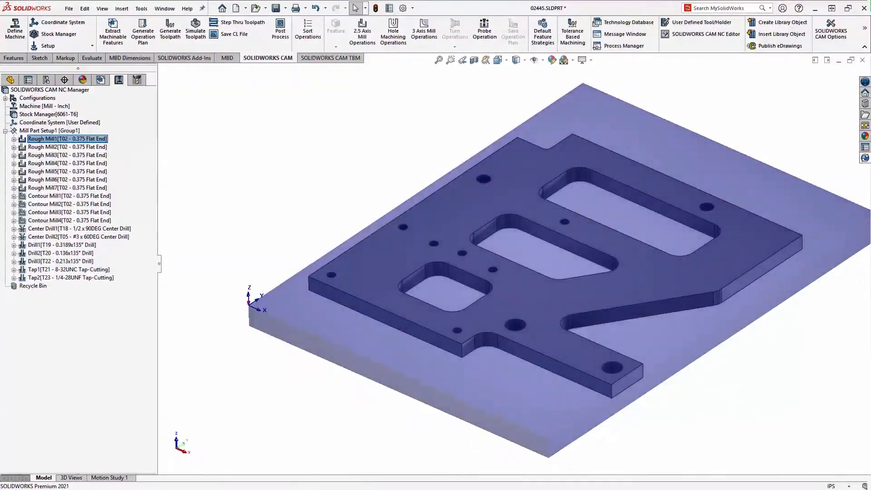
- Reopen the plate's stock definition and switch the stock type to a cylinder
click(80, 114)
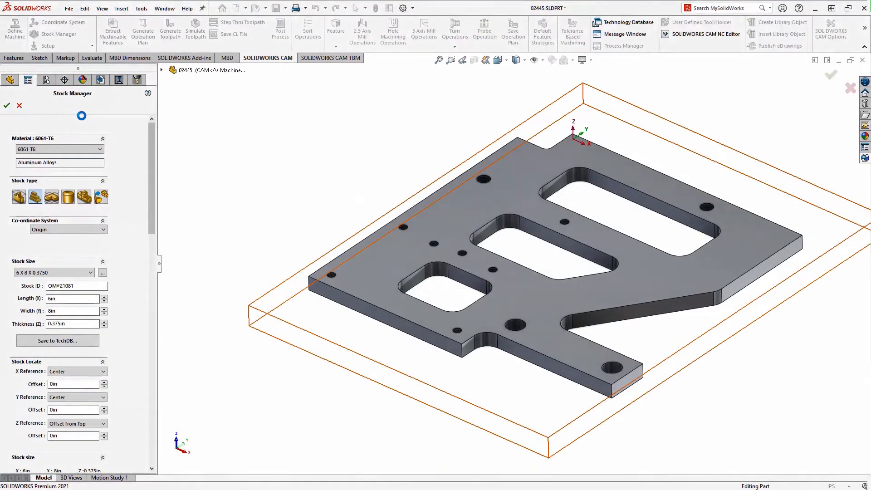
click(68, 197)
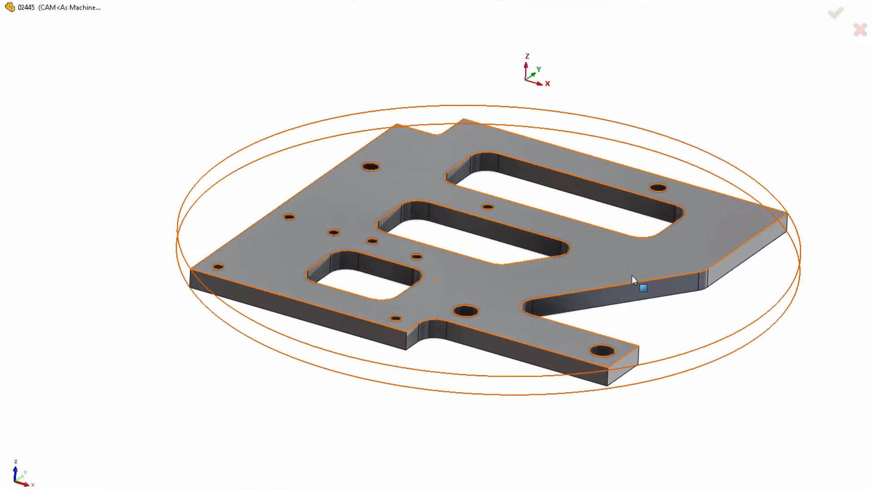
scroll(669, 277, down, 4)
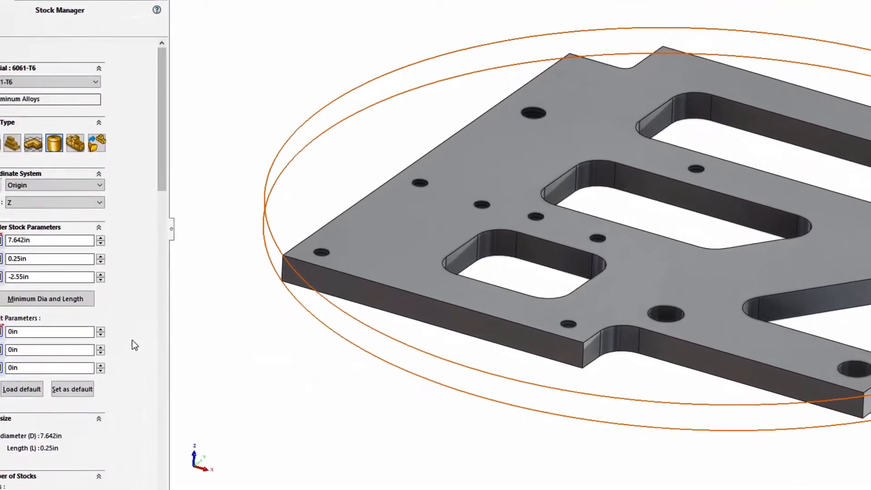
- Set the cylinder stock's two length offsets to 0.05 in and 0.125 in, and its outside diameter to 8 in
text(0.05)
key(Return)
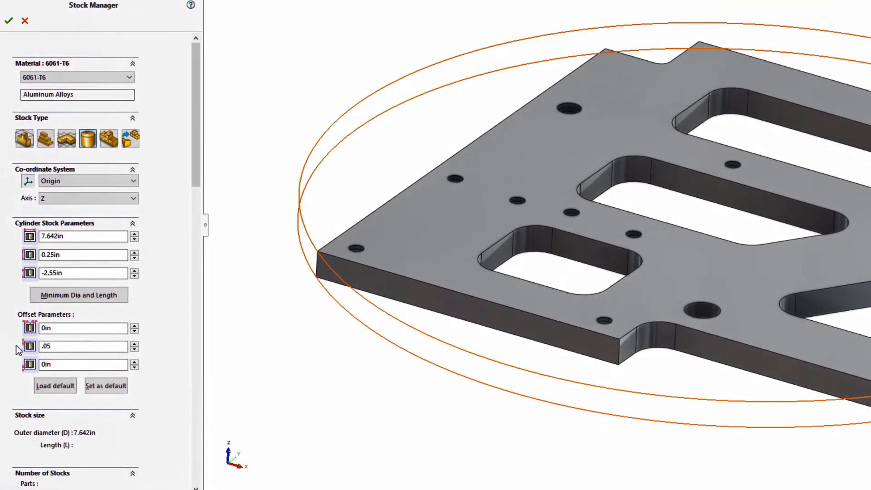
key(Tab)
text(.)
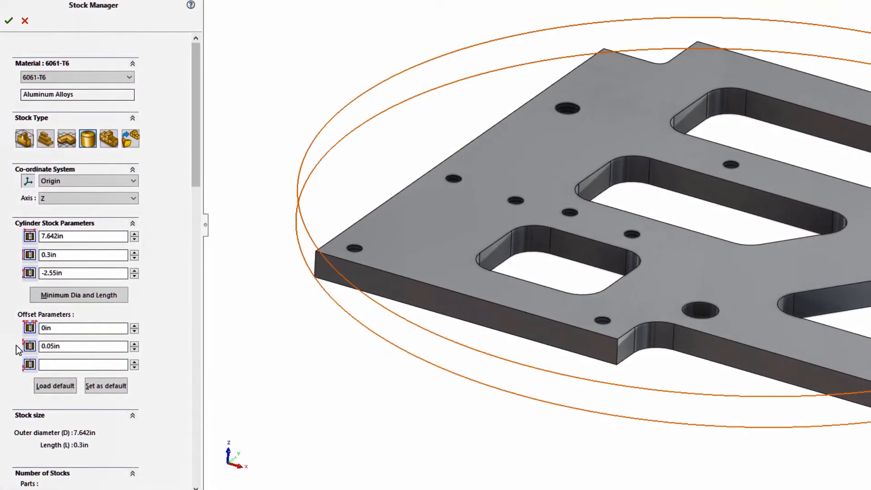
text(125)
key(Return)
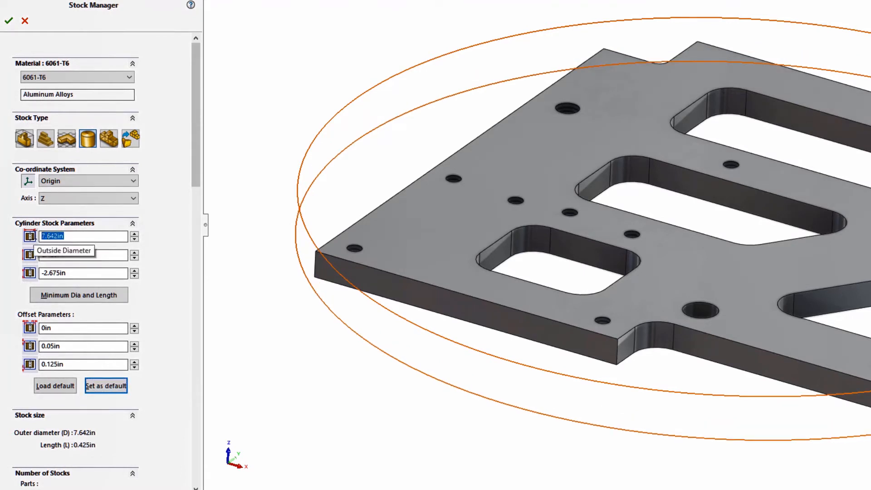
text(8)
key(Return)
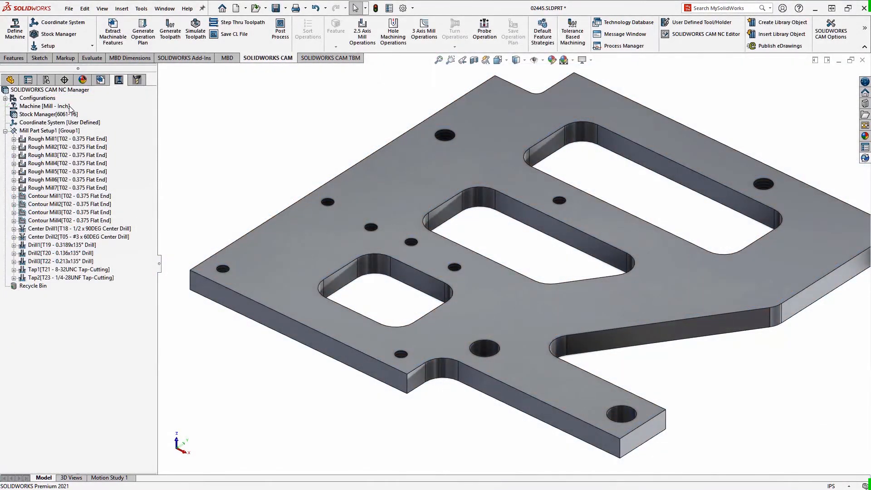
- Open the mill machine definition and examine its post processor settings
double_click(69, 106)
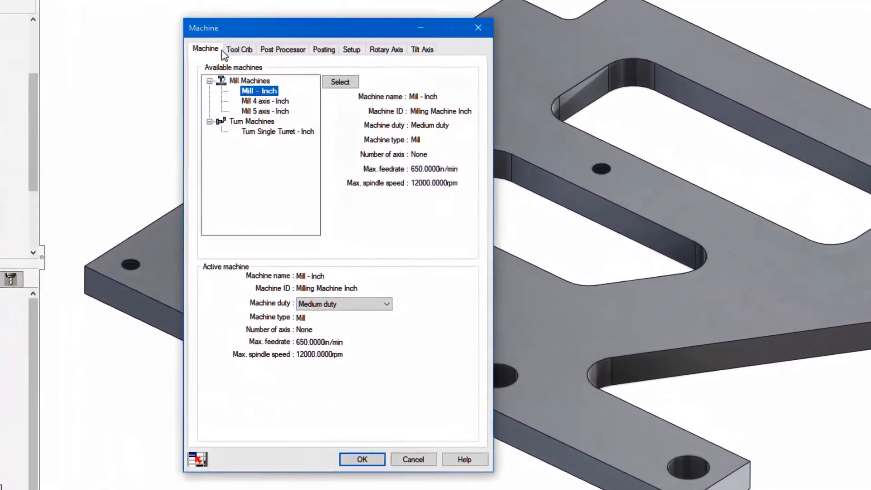
click(309, 78)
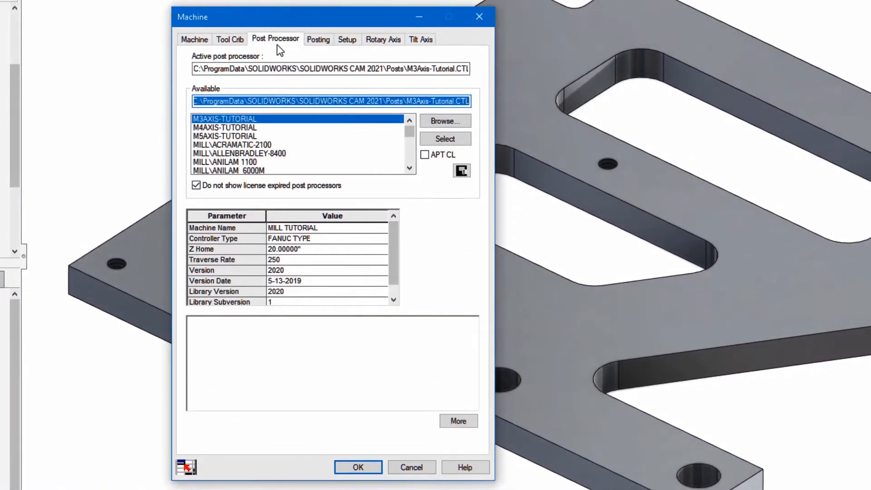
click(269, 100)
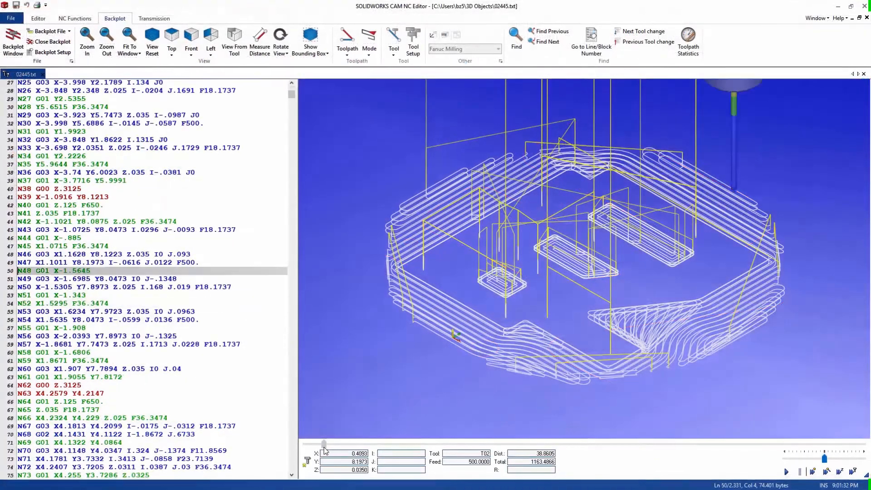
- Play through the toolpath backplot of the NC program 02445.txt in the NC Editor
drag(358, 448, 634, 450)
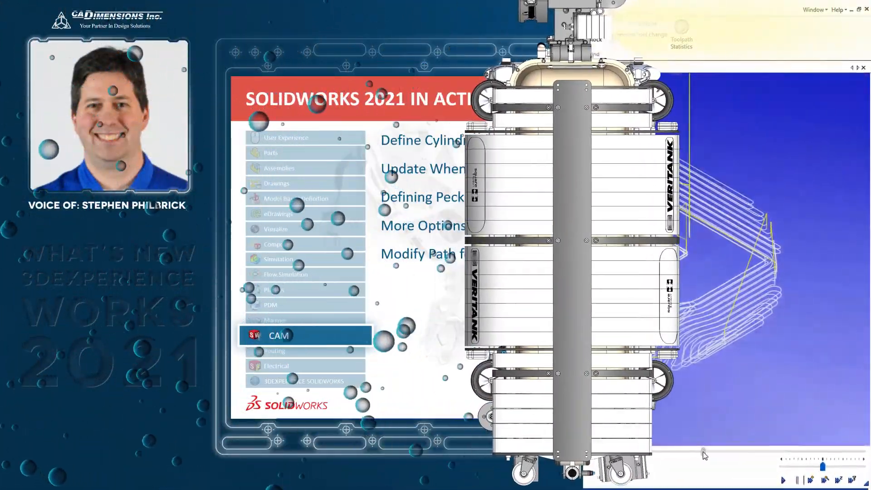